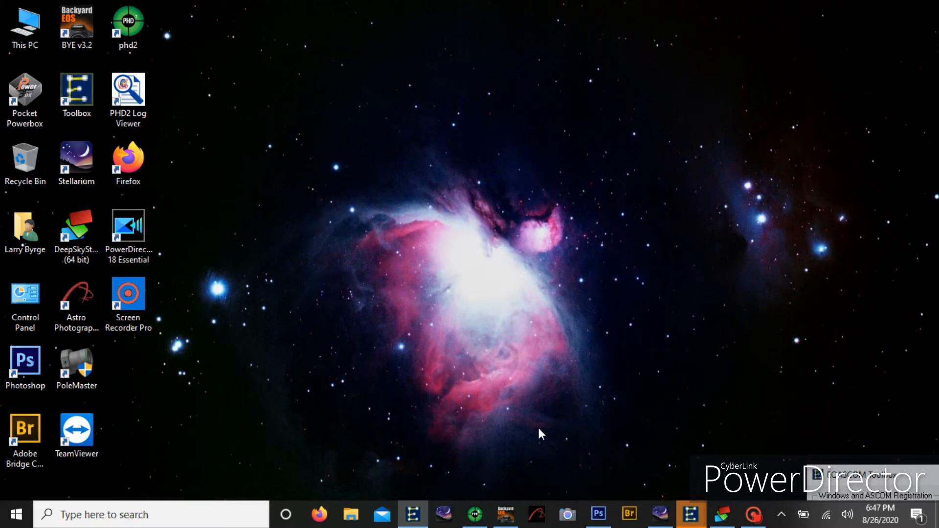
Switch to BackyardEOS and connect the Canon EOS Rebel T2i camera
left_click(506, 514)
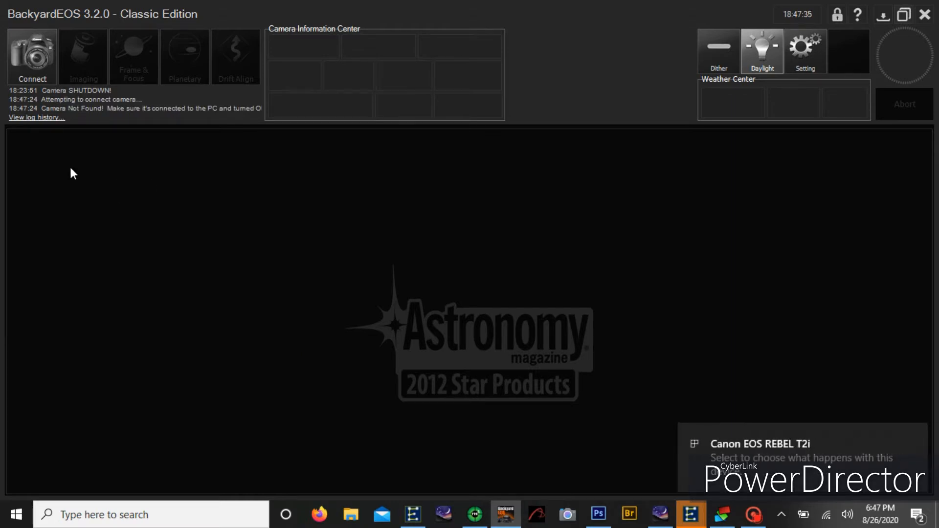
left_click(34, 58)
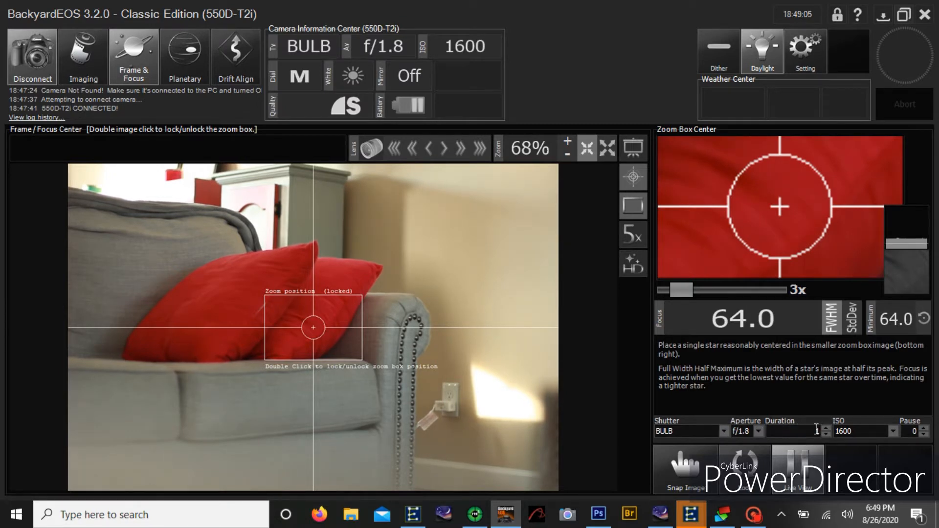
Set the exposure duration to 3 for the BULB shutter in the frame and focus settings, and close BackyardEOS
left_click_drag(808, 431, 830, 428)
type("30")
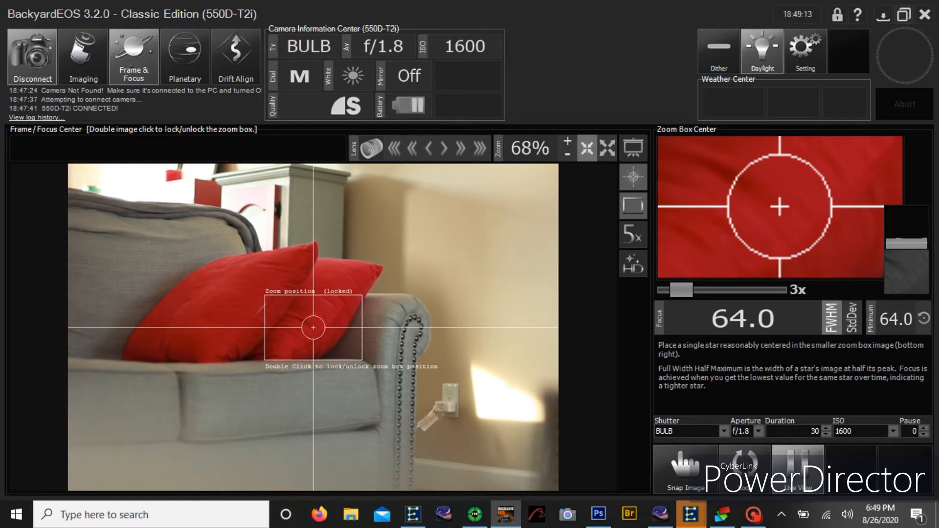
type("0")
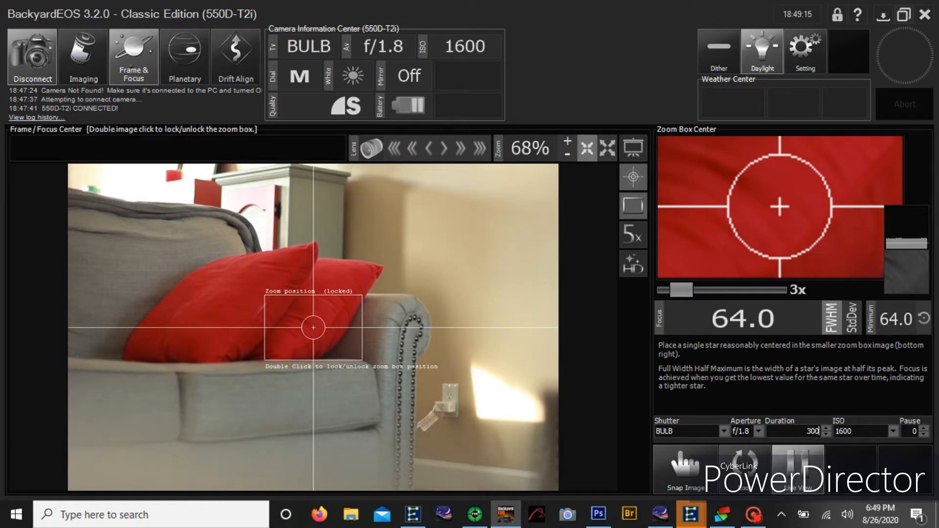
key("BackSpace")
key("BackSpace")
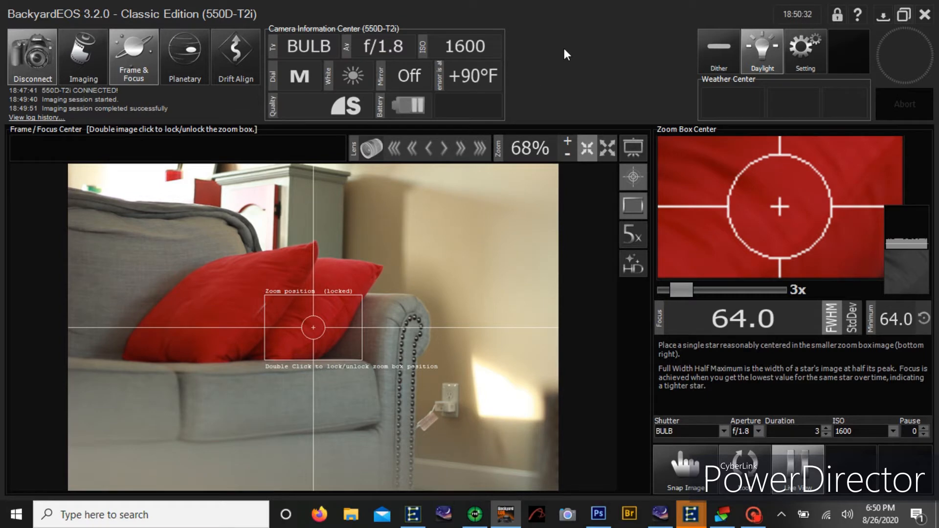
left_click(926, 15)
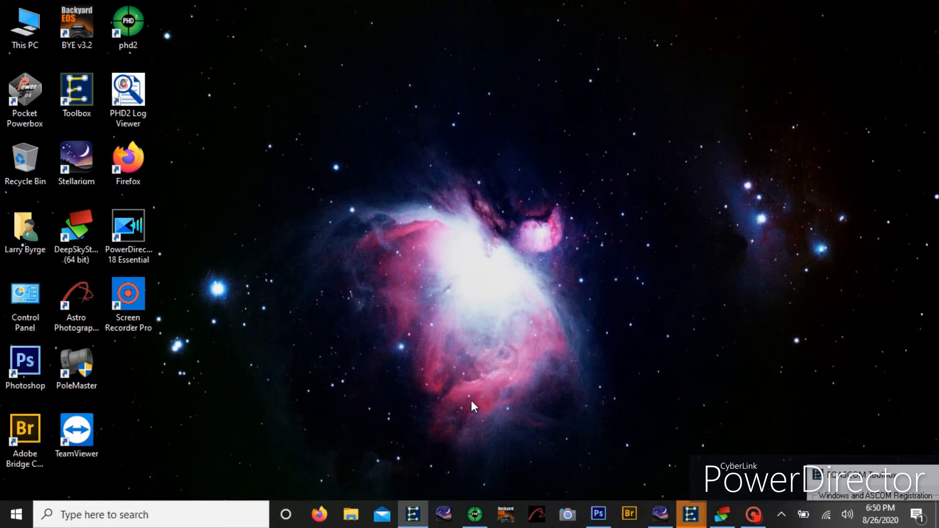
Bring up the EQMOD mount control window, examine the mount position and slew controls, and minimize it
mouse_move(408, 516)
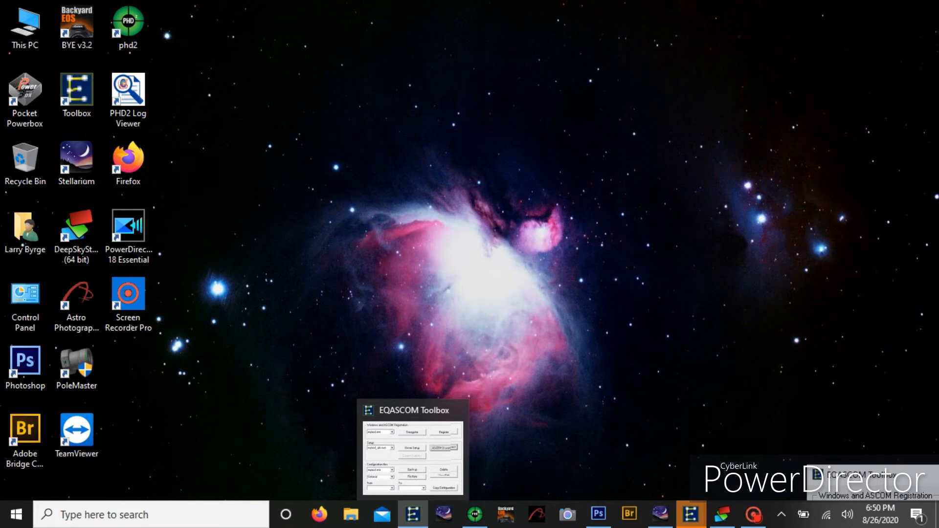
mouse_move(701, 516)
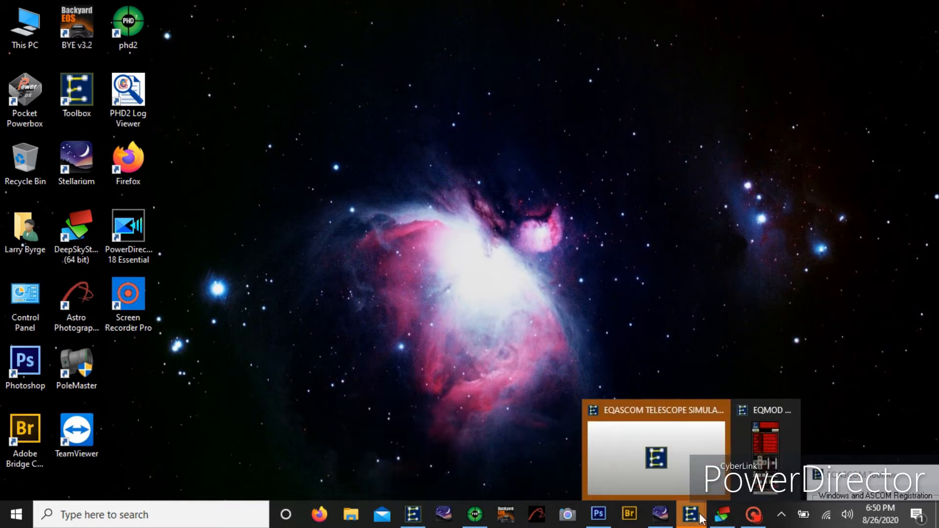
left_click(764, 445)
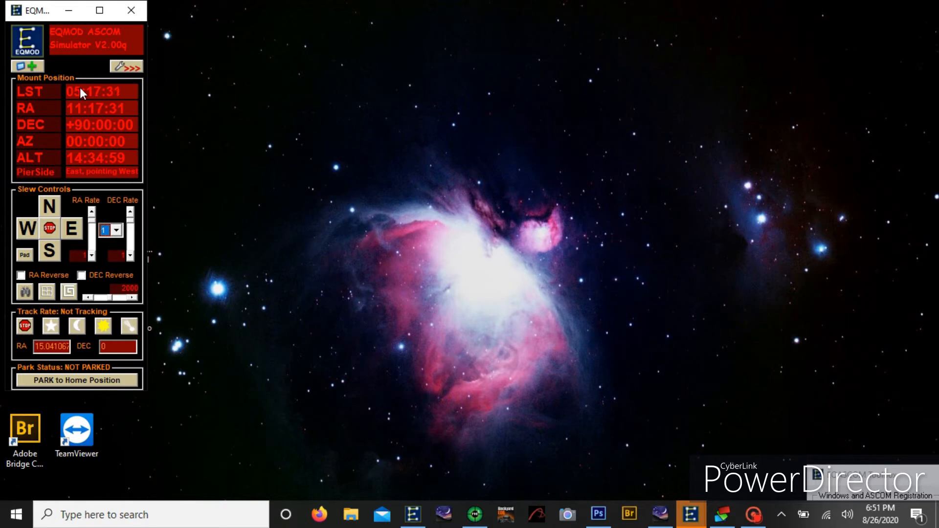
left_click(70, 15)
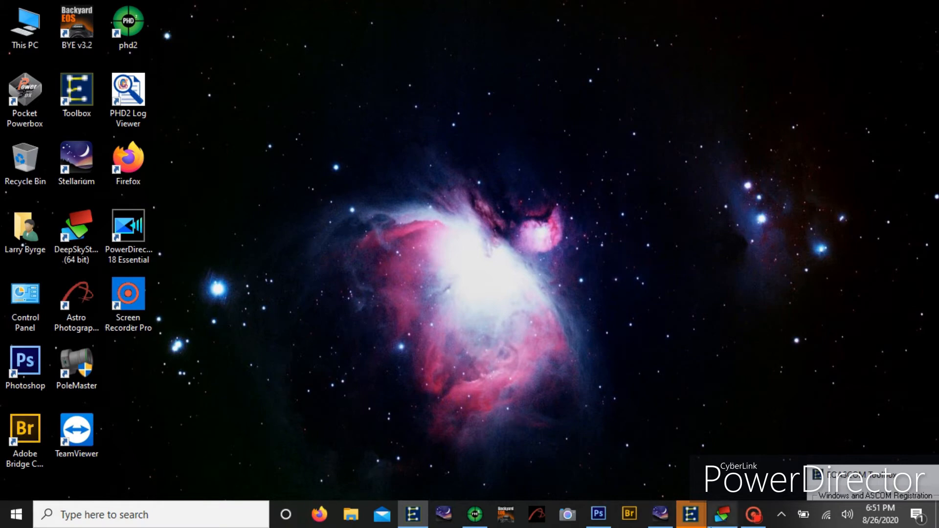
Switch to DeepSkyStacker, look over its registering and stacking options, and minimize it
left_click(722, 515)
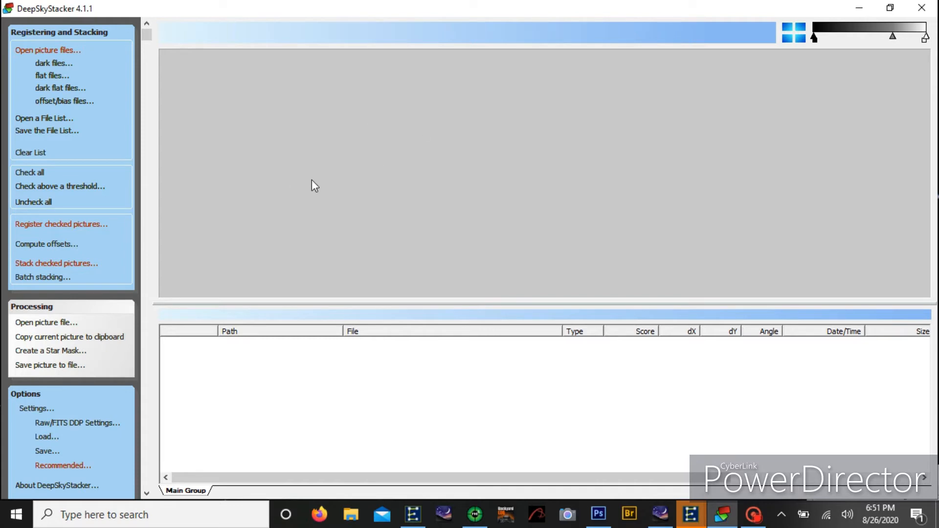
left_click(860, 12)
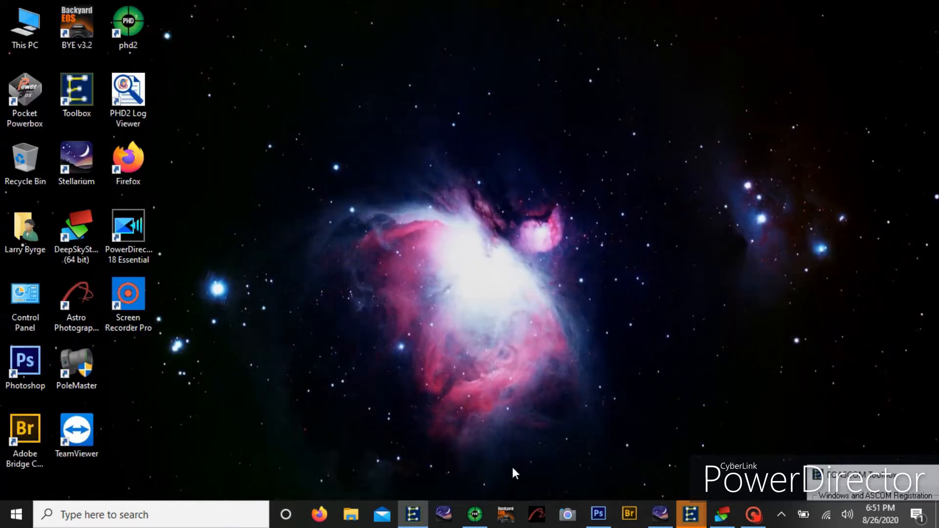
Switch to PHD2 Guiding, review the camera and mount selections in the equipment connection dialog, close it and minimize the program
left_click(477, 518)
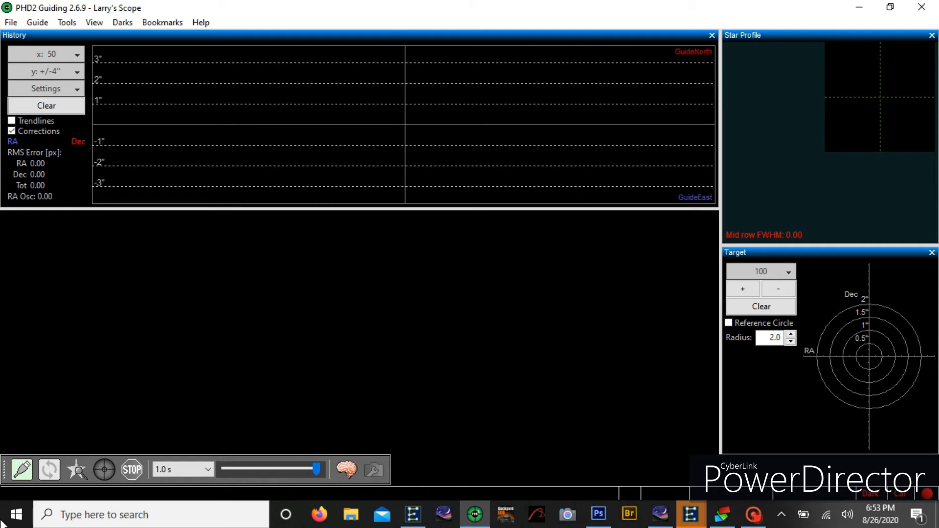
left_click(22, 470)
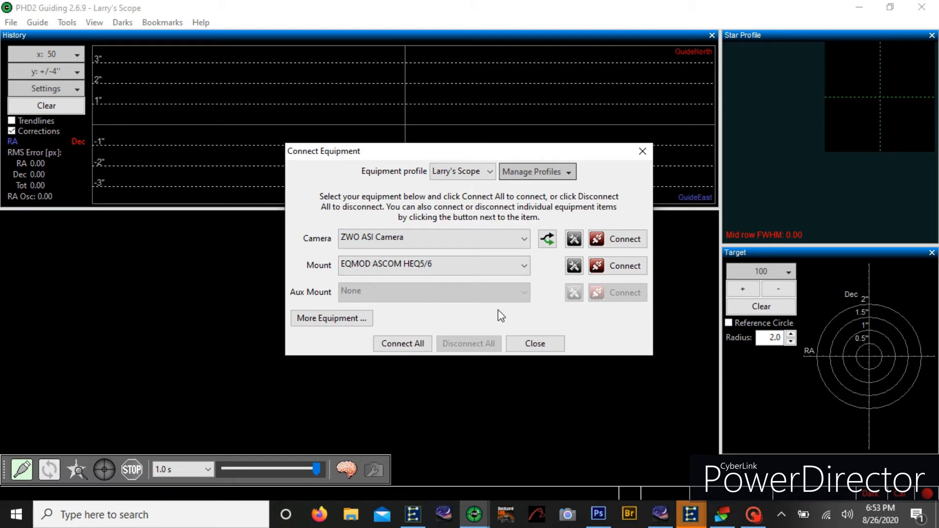
left_click(538, 344)
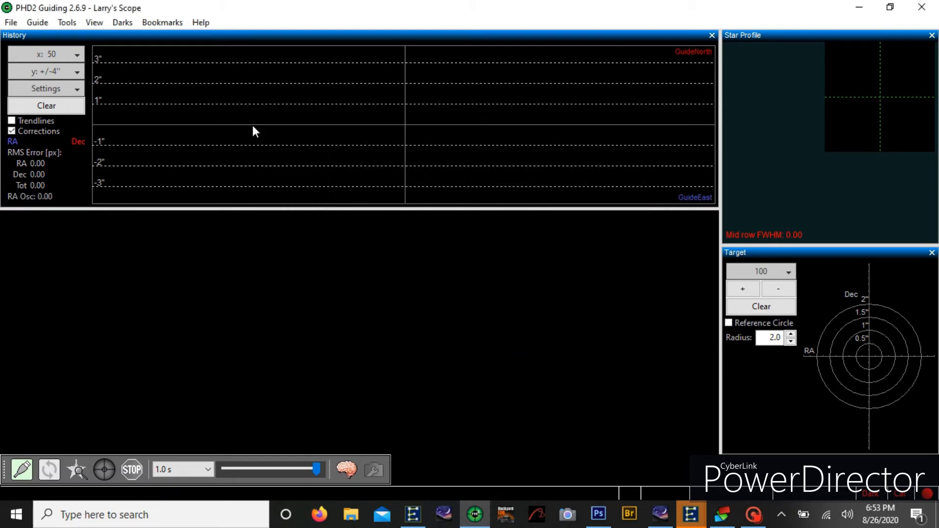
left_click(860, 10)
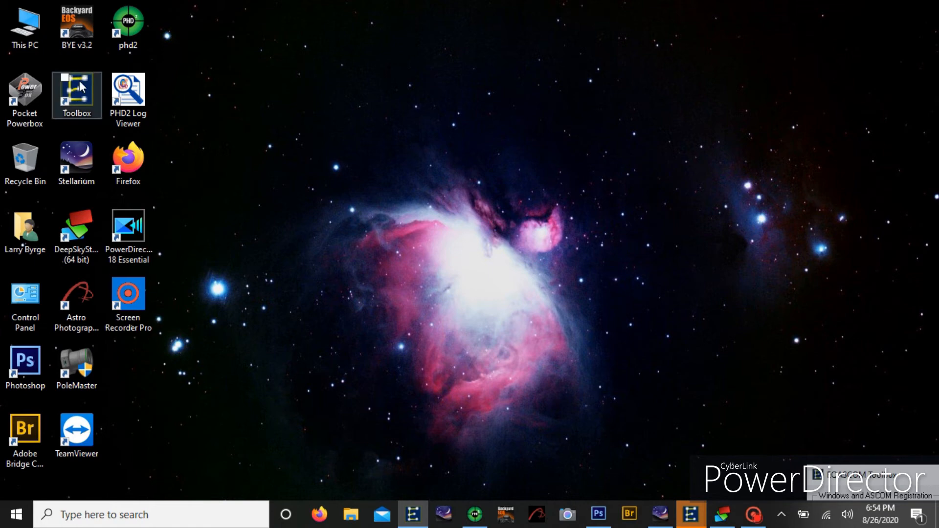
Launch PHD2 Log Viewer and open the guide log PHD2_GuideLog_2020-08-07_202748.txt
double_click(128, 95)
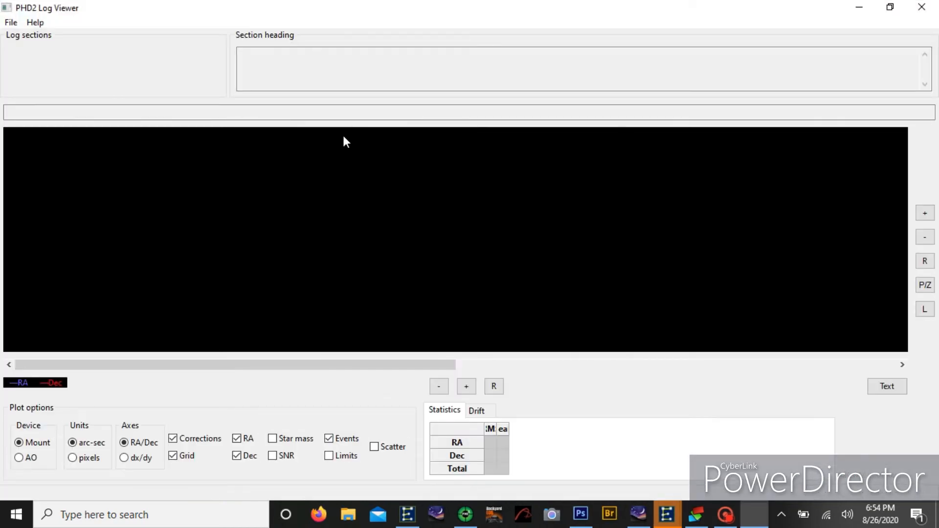
left_click(11, 22)
left_click(34, 41)
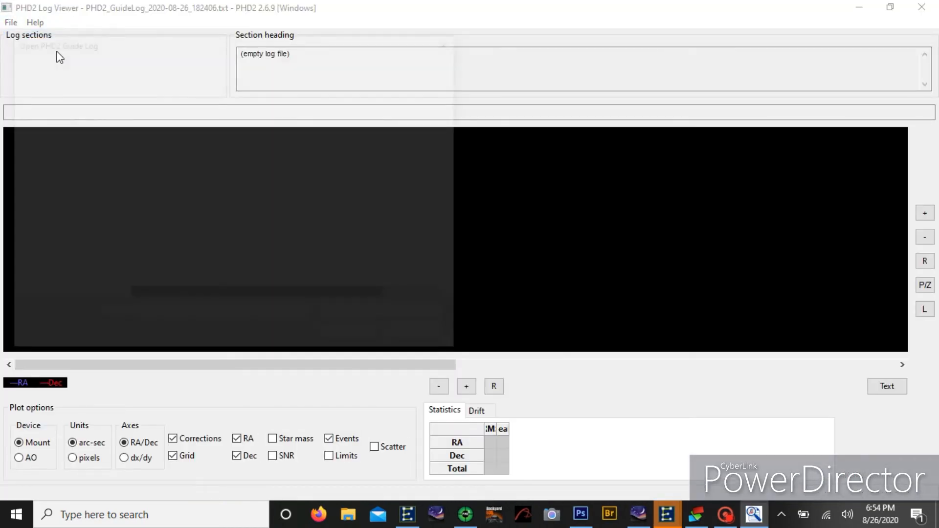
double_click(199, 144)
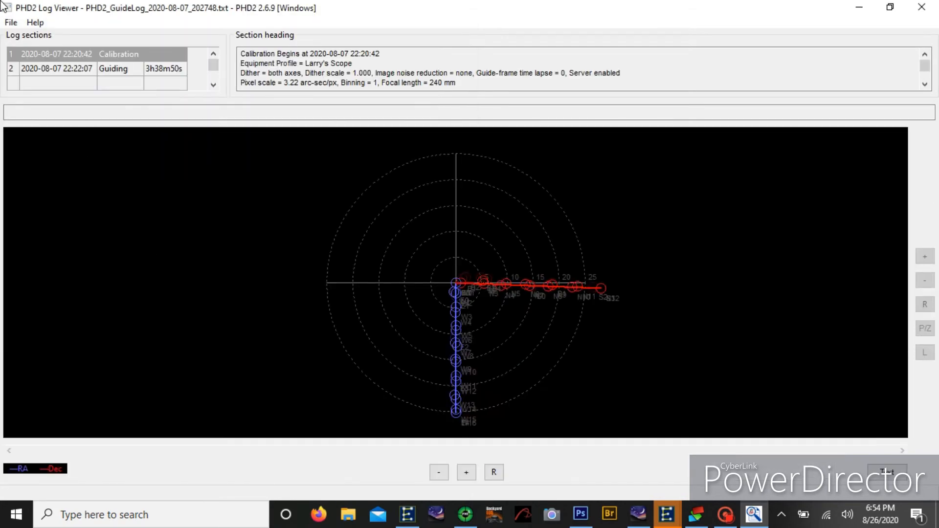
Display the log's 22:22:07 guiding section, examine its RA and Dec graph and RMS statistics, and close the log viewer
left_click(69, 68)
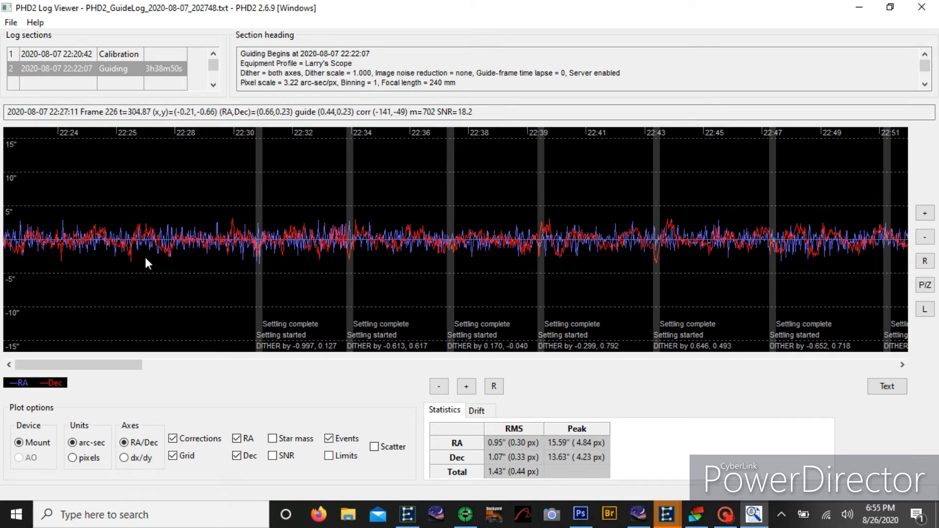
left_click_drag(148, 184, 237, 228)
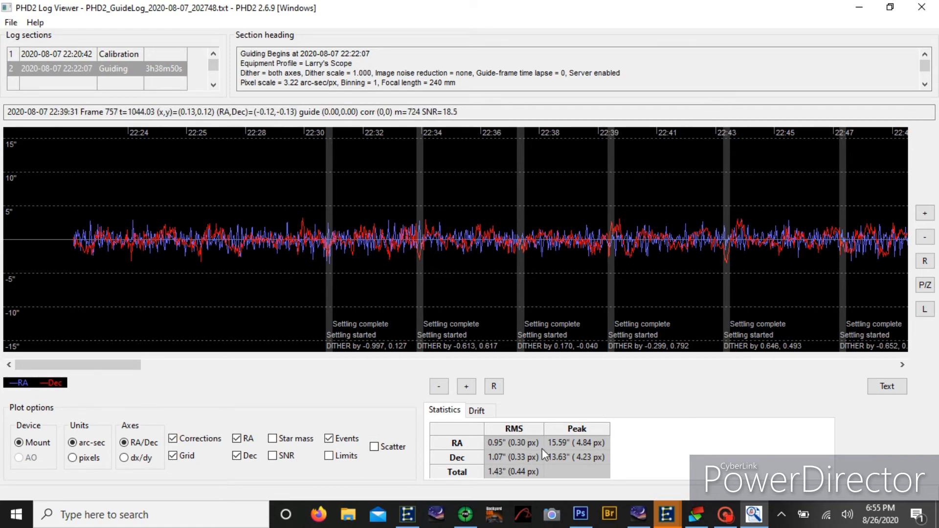
left_click(922, 7)
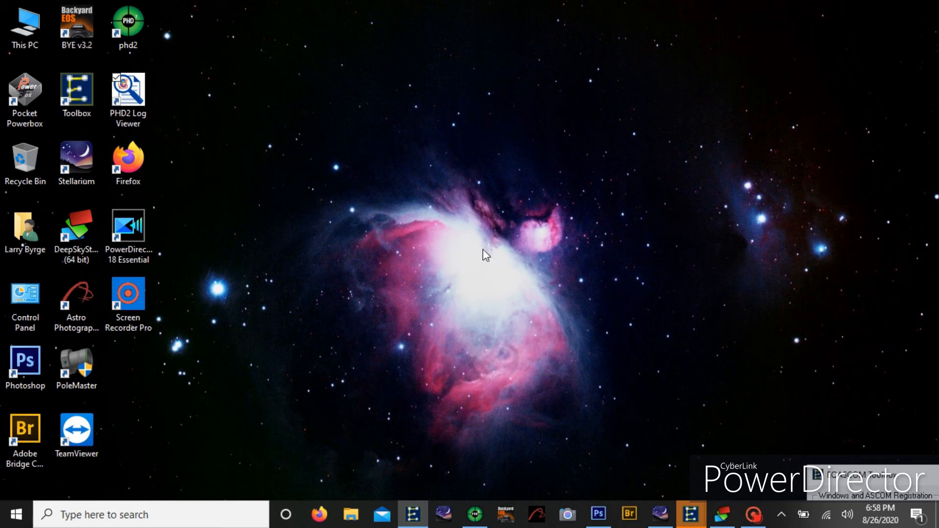
Switch to Photoshop and apply a Levels adjustment to Autosave.tif with the black input level set to 15
left_click(599, 515)
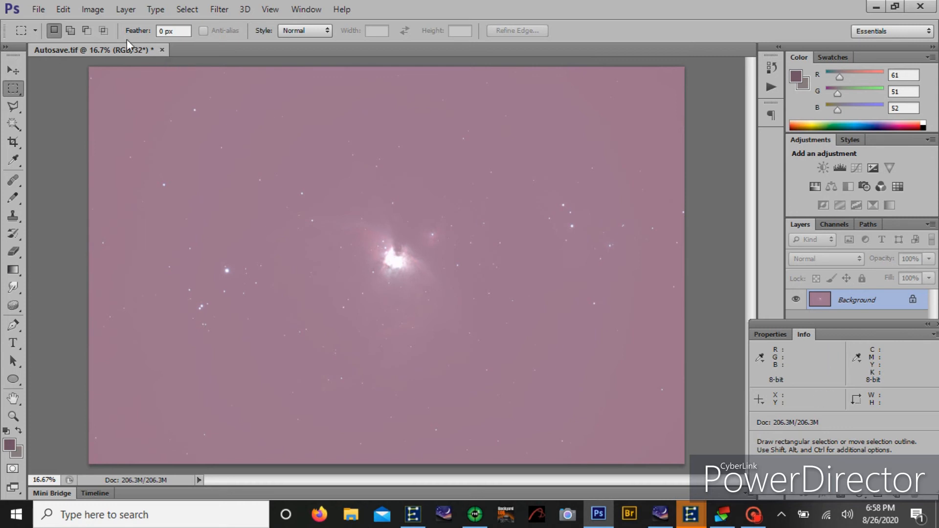
left_click(93, 9)
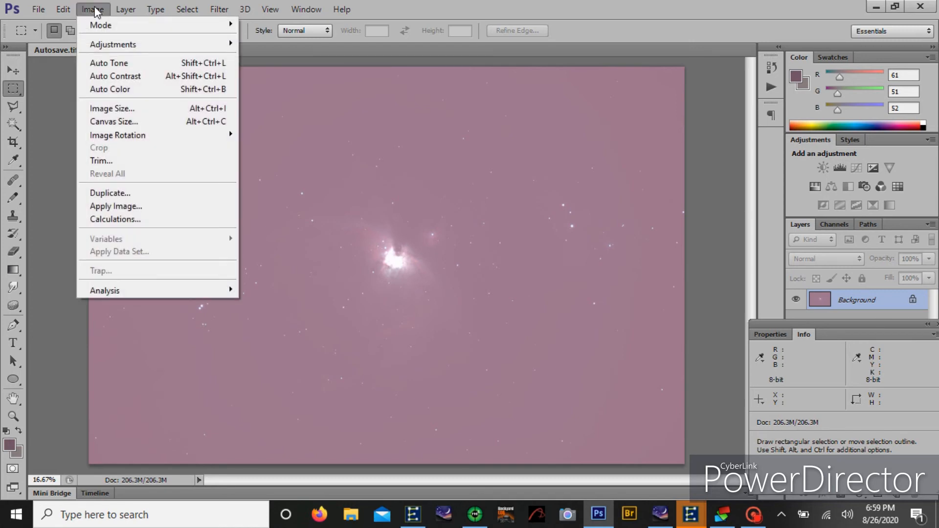
key("Escape")
left_click(93, 10)
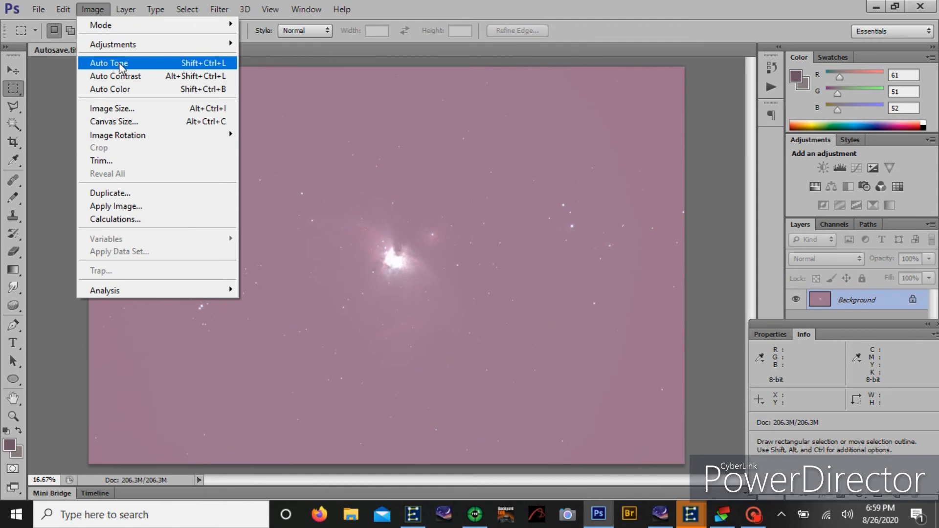
mouse_move(114, 47)
left_click(262, 59)
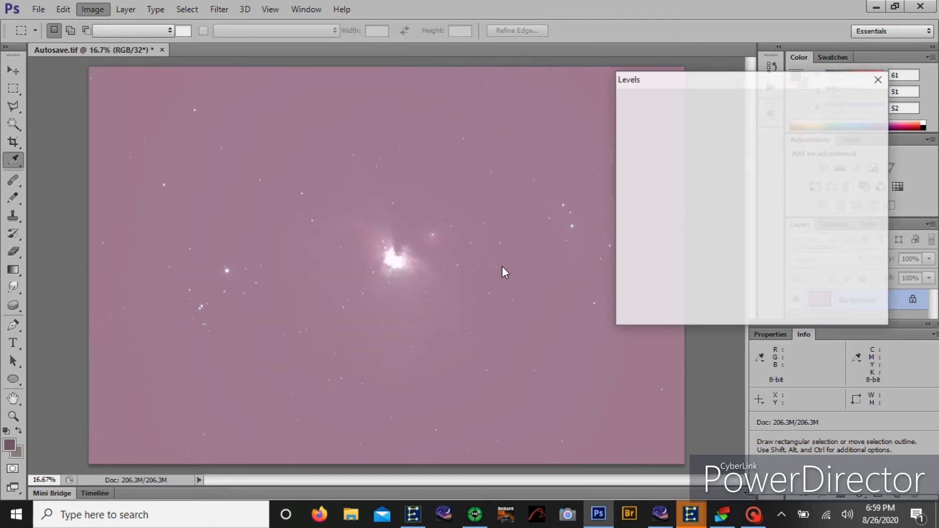
left_click_drag(632, 234, 643, 234)
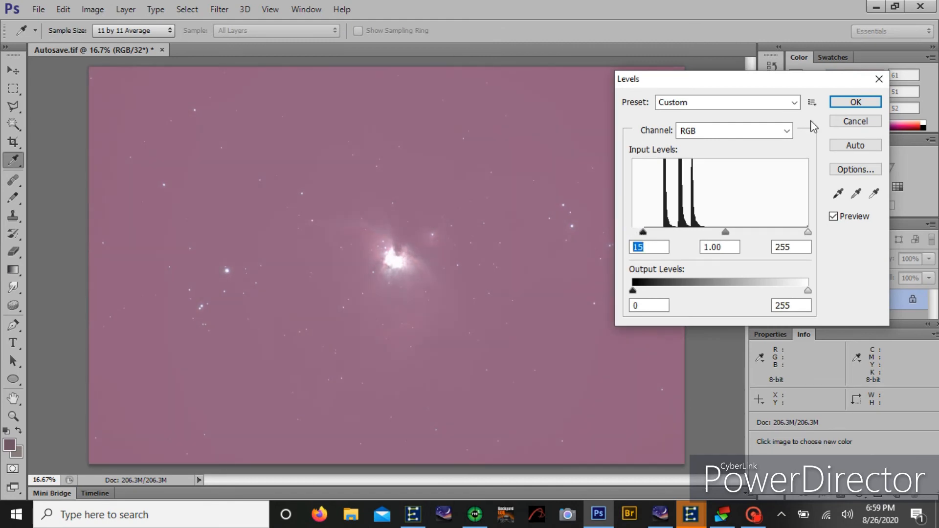
left_click(854, 101)
key("m")
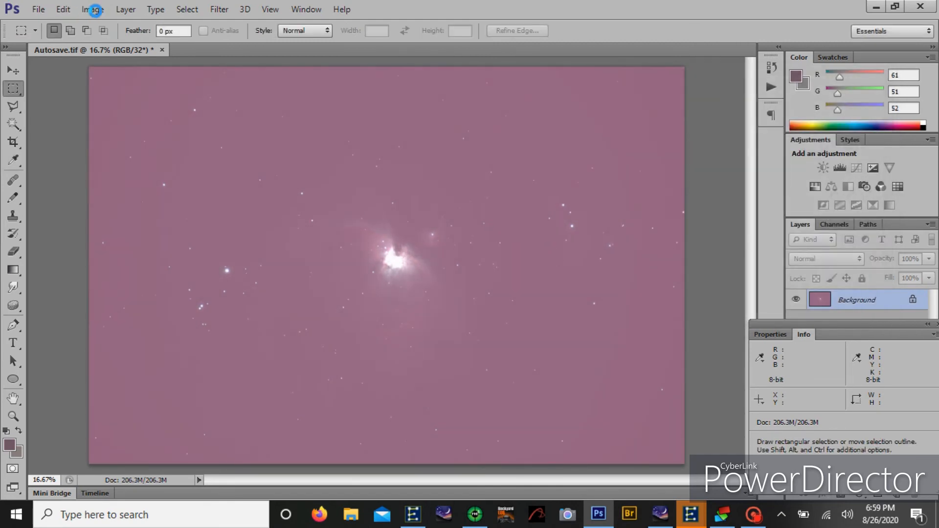
Convert the image to 16 bits per channel, using the Exposure and Gamma method for HDR Toning
left_click(93, 11)
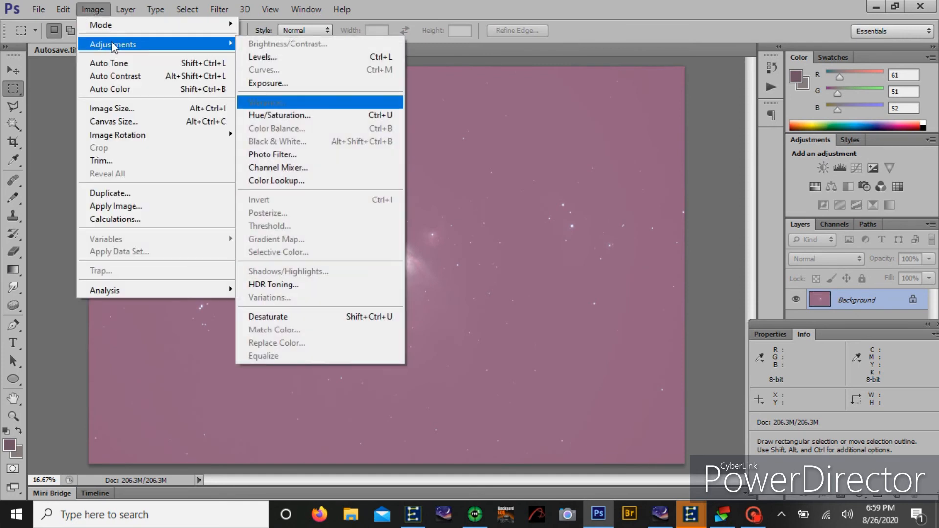
mouse_move(128, 28)
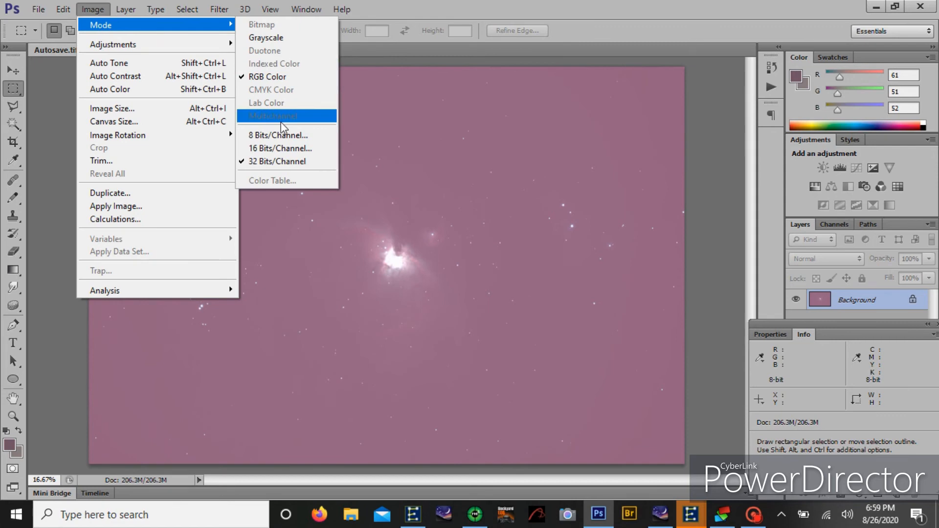
left_click(291, 150)
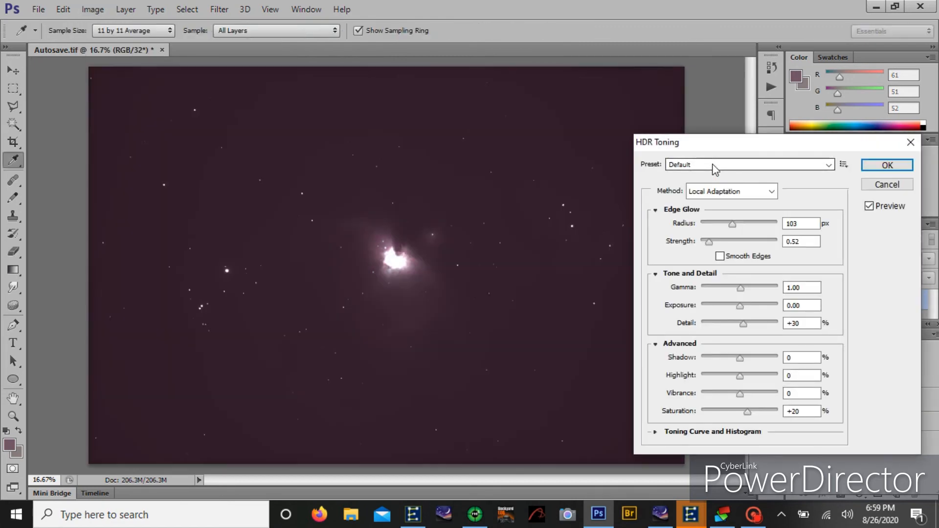
left_click(712, 164)
left_click(712, 165)
left_click(729, 194)
left_click(720, 203)
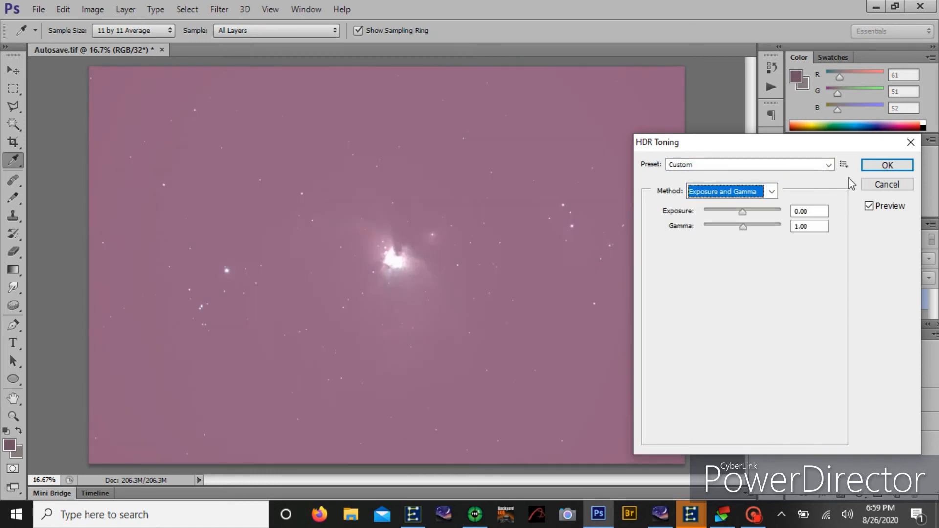
left_click(879, 165)
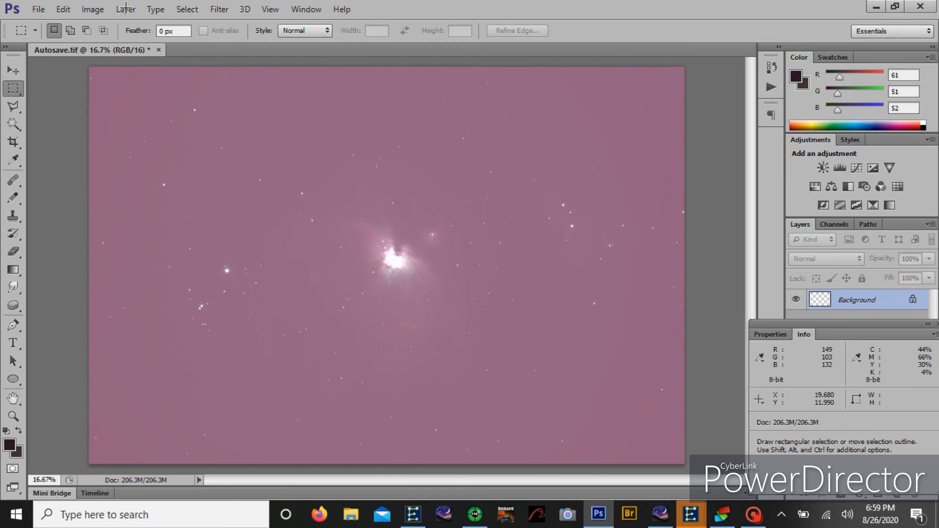
Apply an RGB Curves adjustment that darkens the shadows with a low point and raises input 155 to output 168
left_click(93, 9)
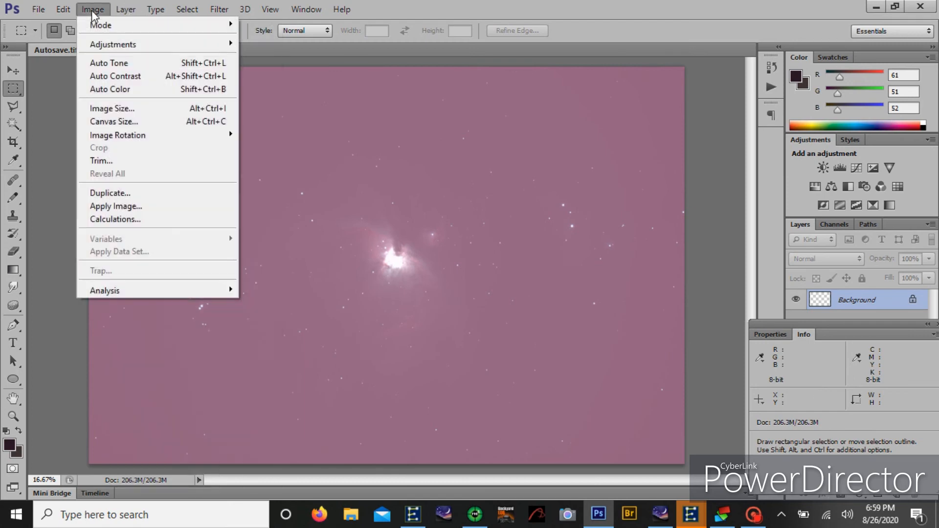
mouse_move(63, 10)
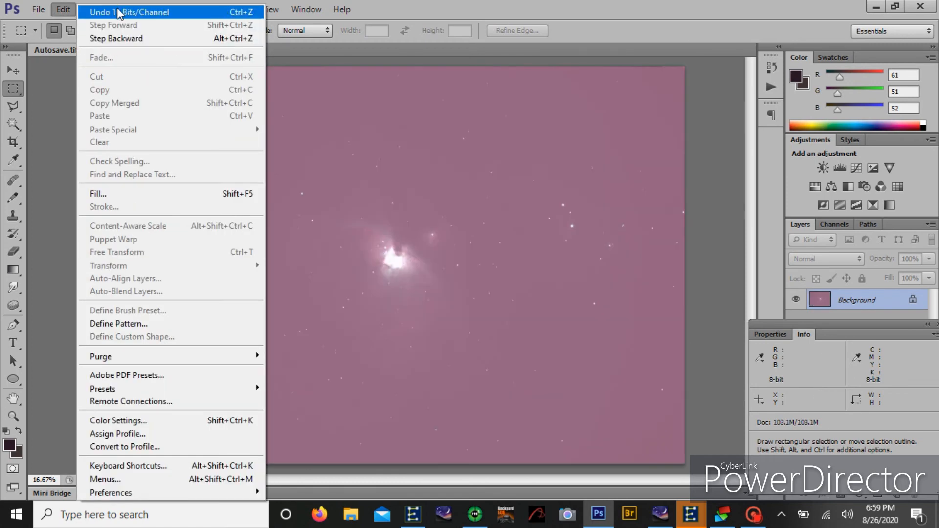
left_click(103, 12)
left_click(93, 9)
mouse_move(113, 44)
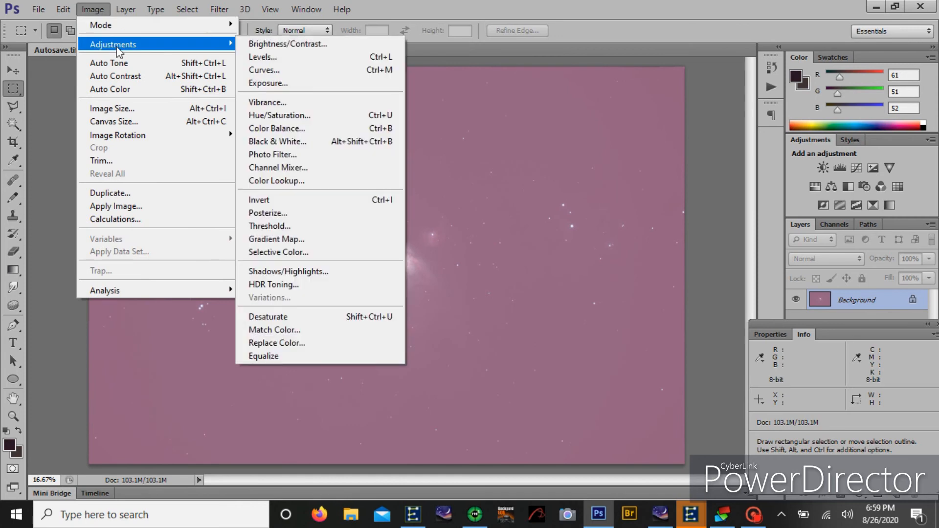
left_click(272, 68)
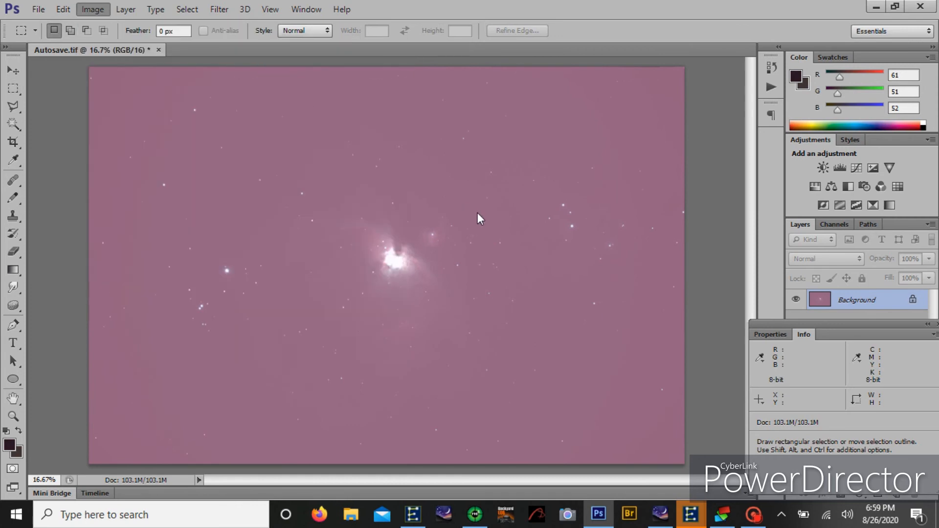
left_click_drag(700, 249, 723, 272)
left_click_drag(772, 218, 766, 170)
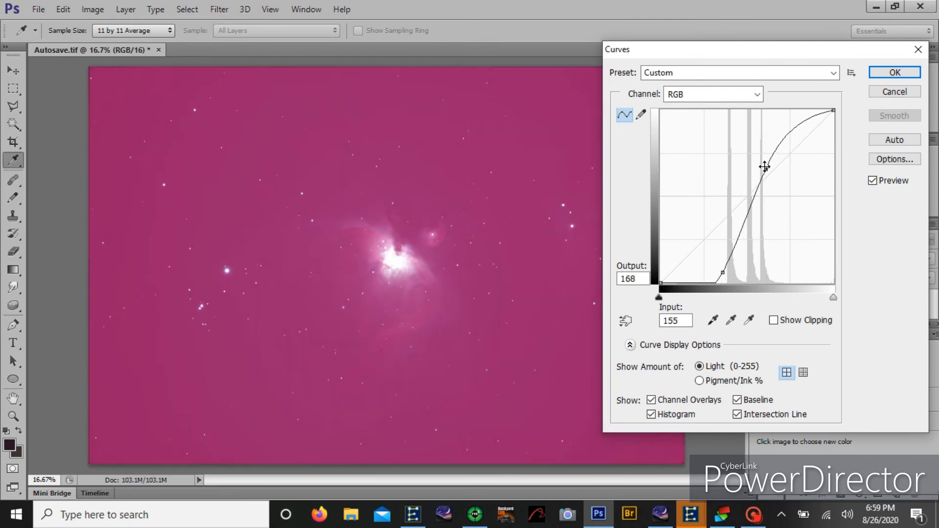
left_click(895, 72)
left_click(98, 9)
mouse_move(115, 47)
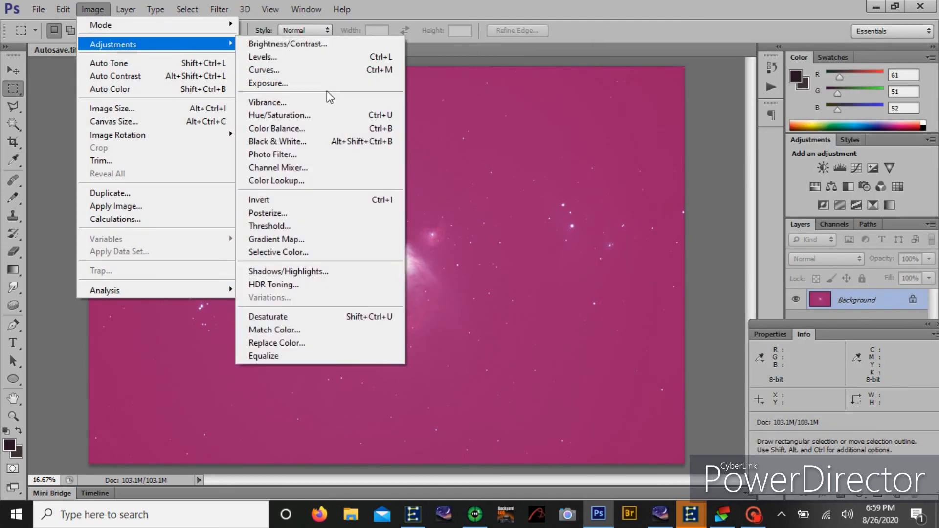
left_click(282, 58)
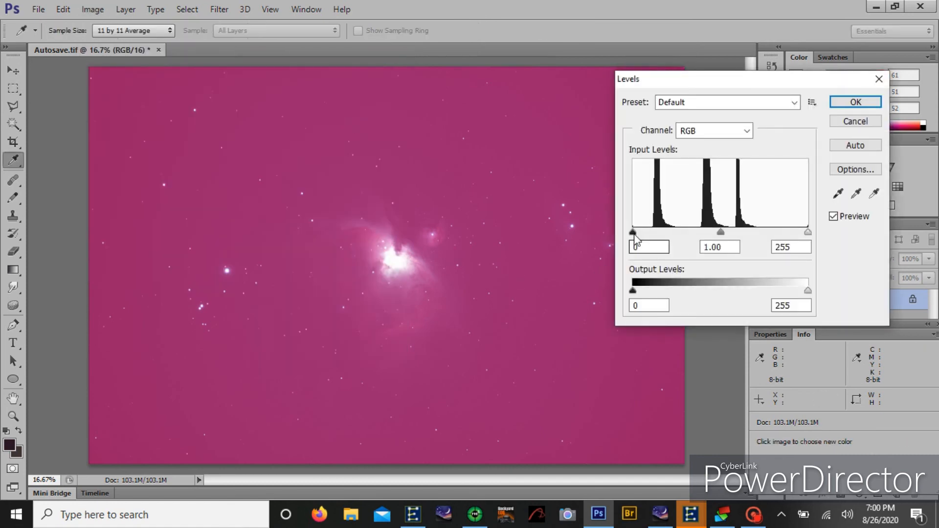
left_click(863, 124)
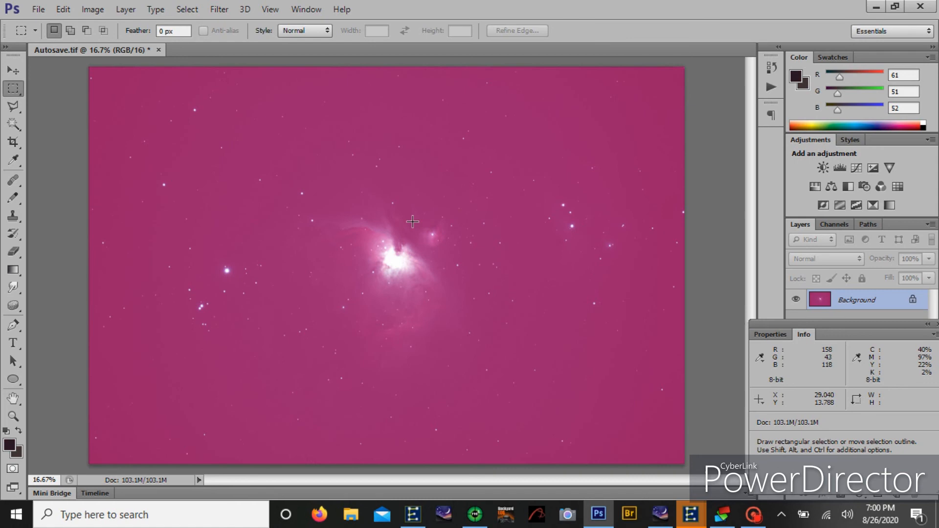
In a Levels adjustment, set the black point eyedropper's target shadow color to RGB 35, 35, 35
left_click(93, 9)
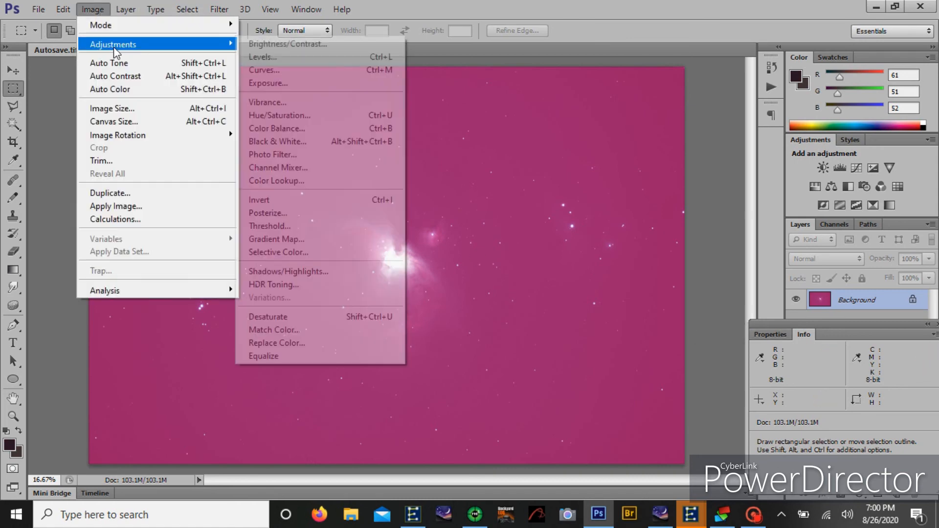
mouse_move(210, 51)
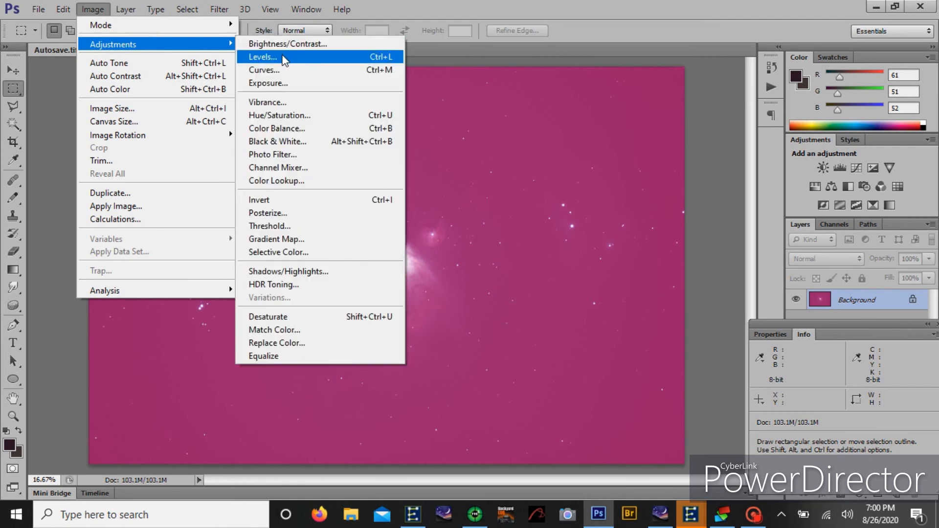
left_click(283, 57)
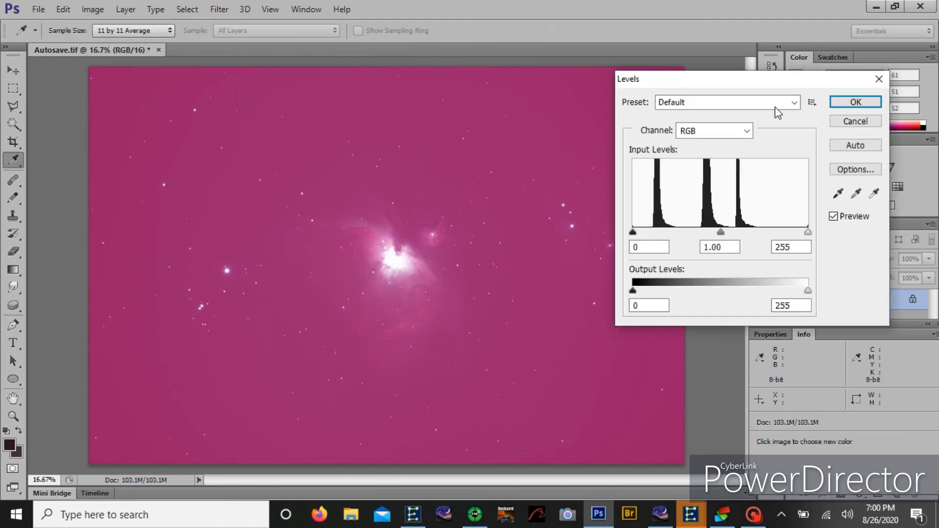
left_click(838, 195)
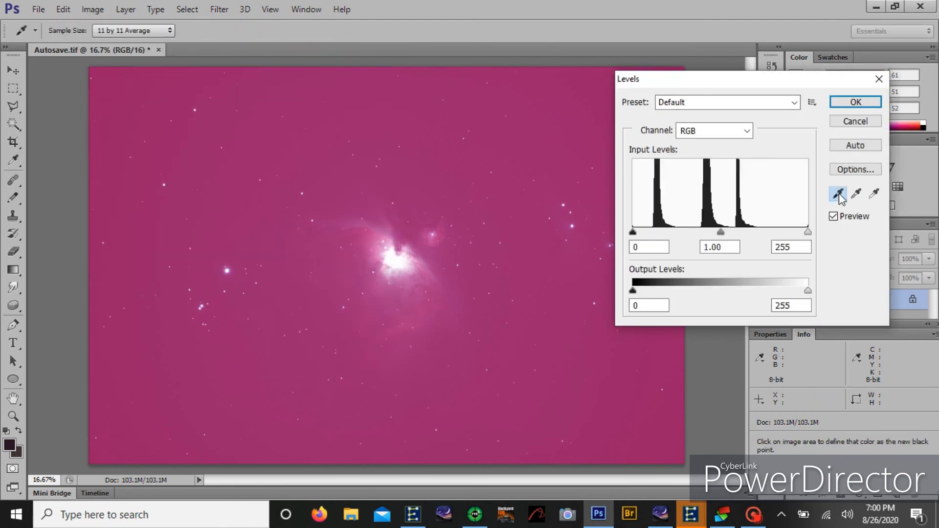
double_click(838, 195)
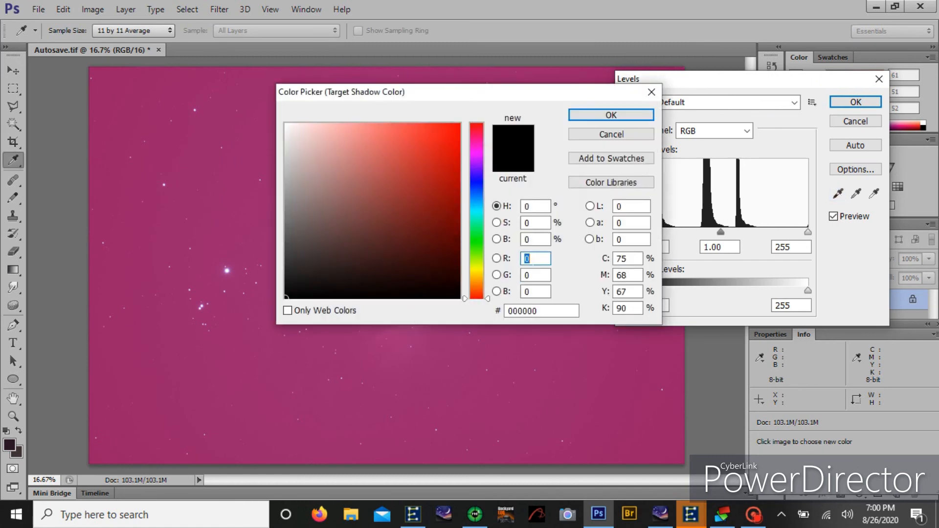
type("35")
key("Tab")
type("35")
key("Tab")
type("35")
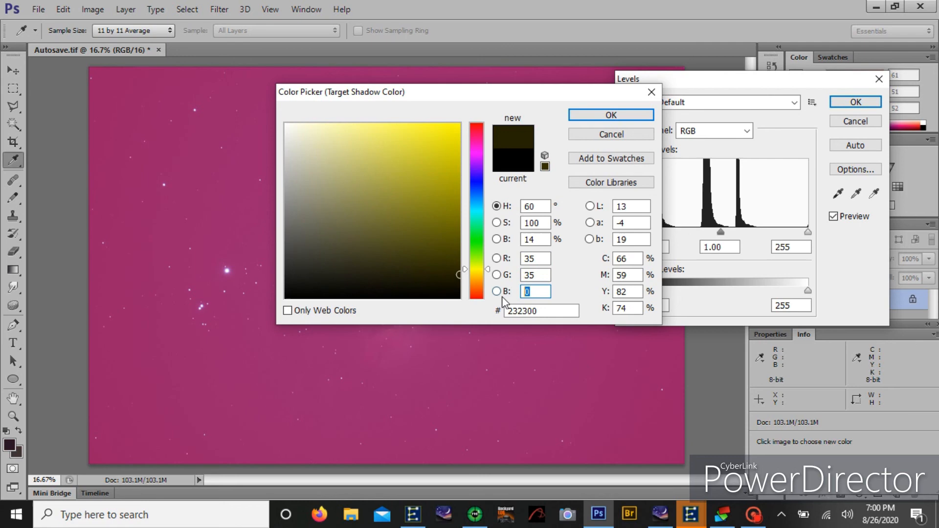
key("Return")
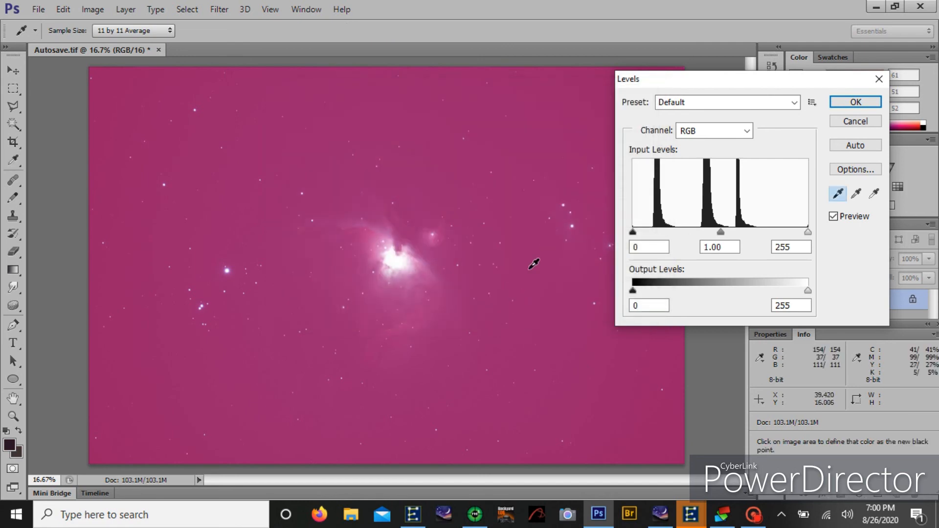
Sample the empty sky background above the nebula as the black point, apply Levels, and save the target colors as defaults
left_click(534, 147)
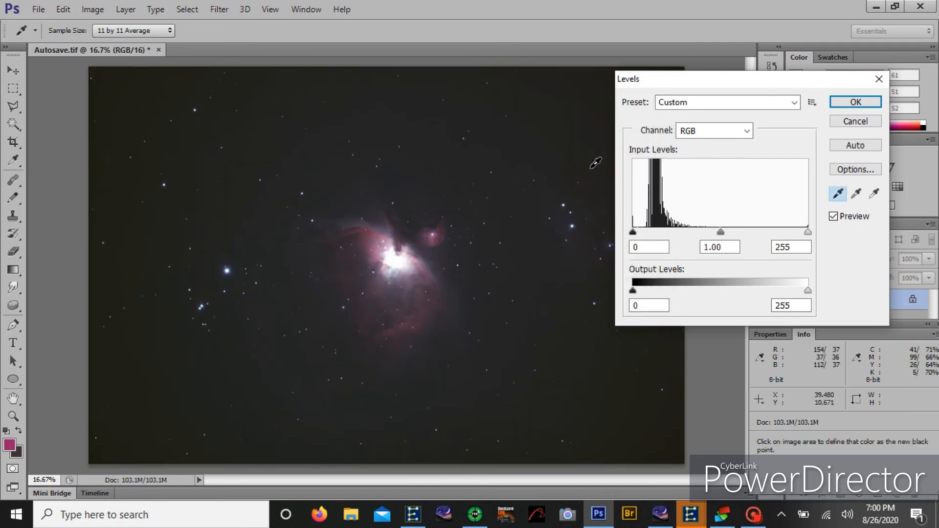
key("Return")
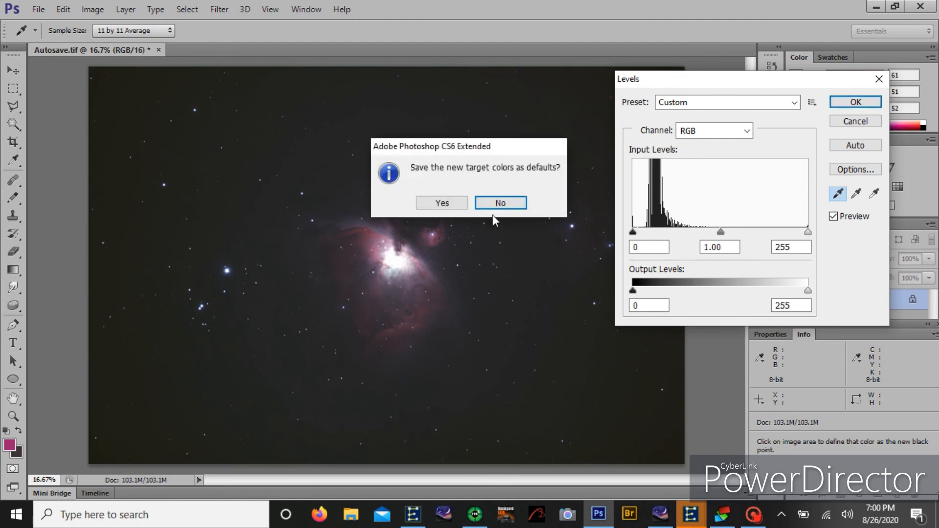
left_click(443, 203)
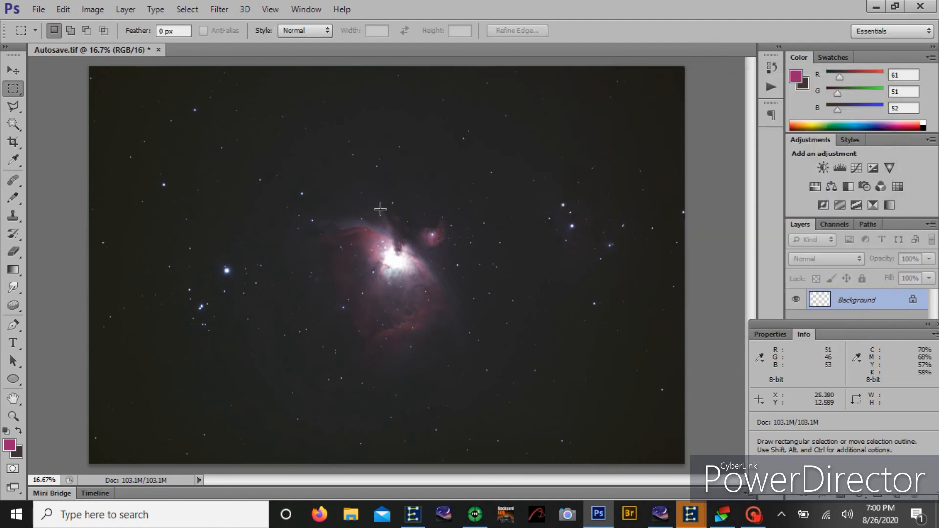
Apply an RGB Curves adjustment that anchors the darkest shadows and raises input 49 to output 68
left_click(94, 10)
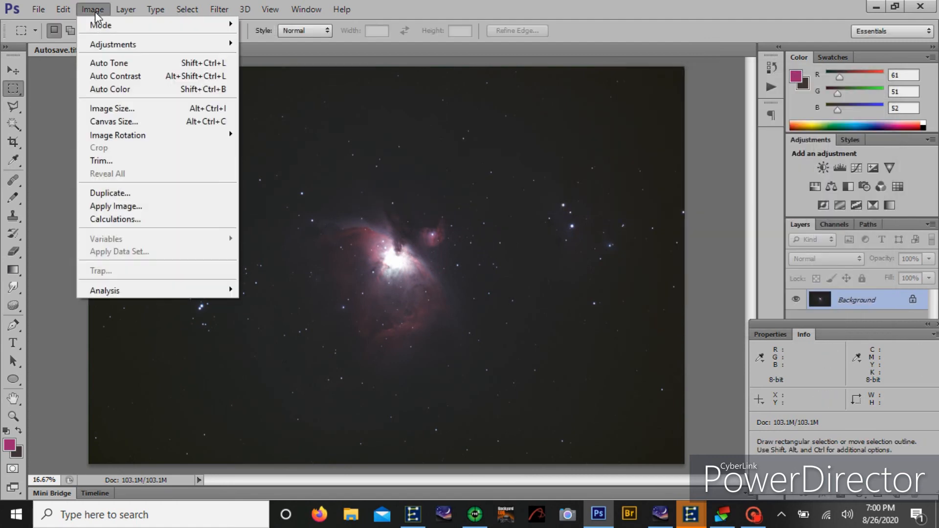
mouse_move(116, 44)
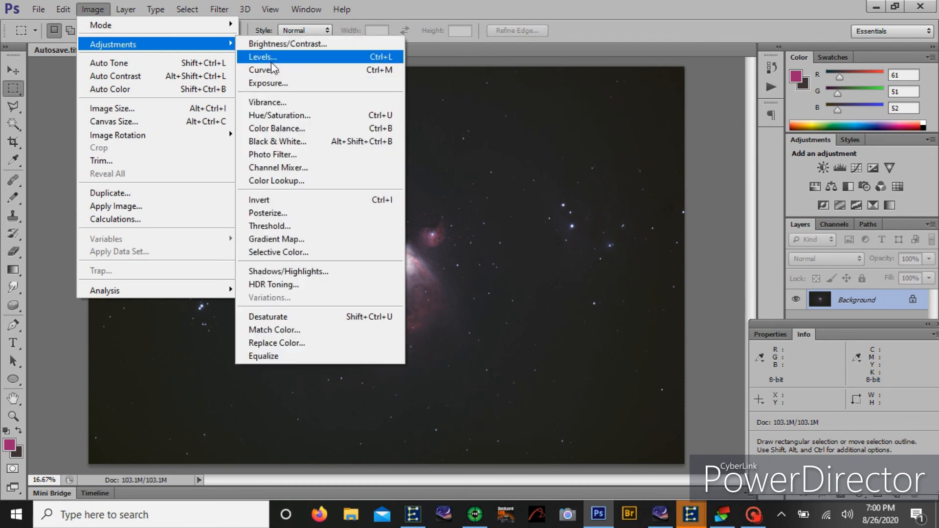
left_click(272, 71)
left_click(672, 275)
left_click_drag(671, 275, 693, 237)
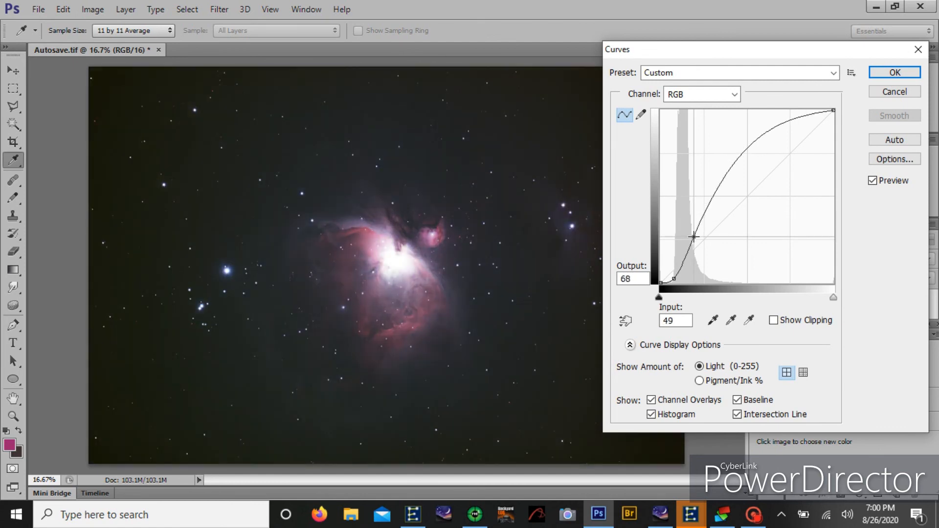
left_click(911, 74)
key("m")
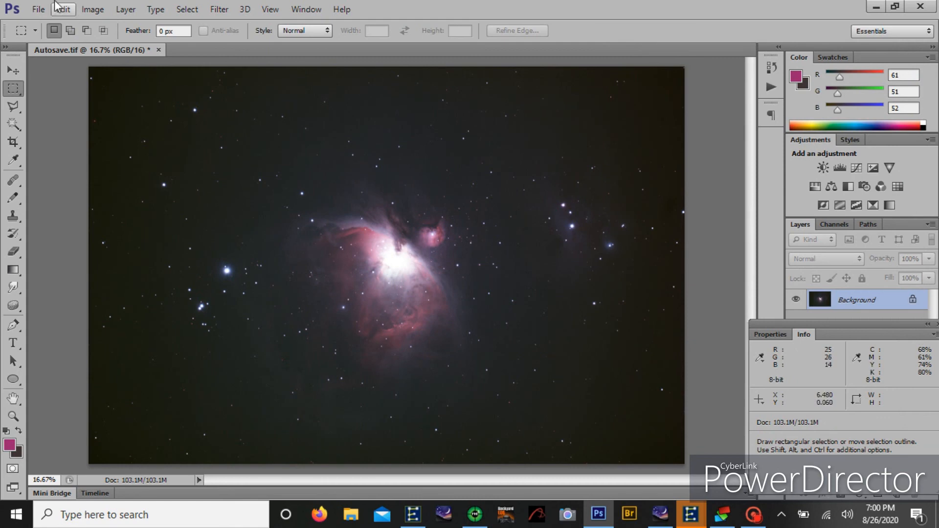
left_click(72, 12)
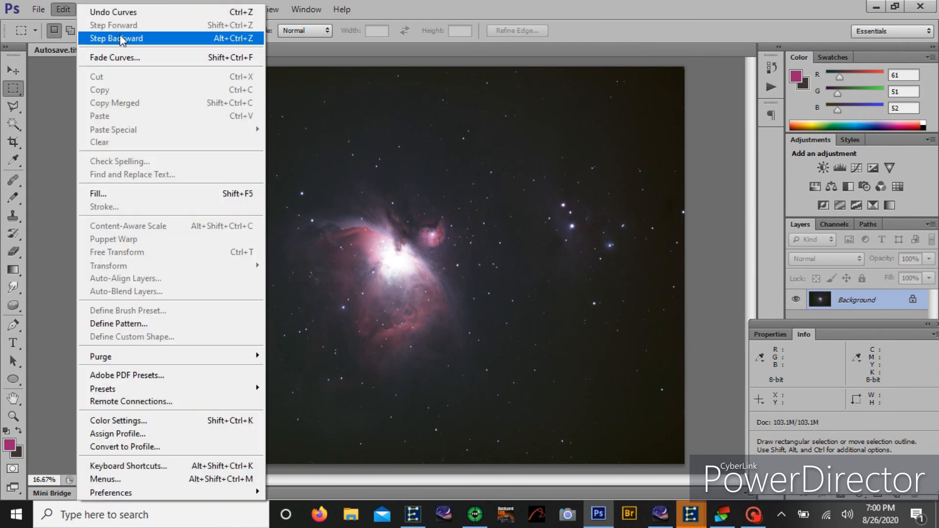
mouse_move(95, 10)
mouse_move(112, 50)
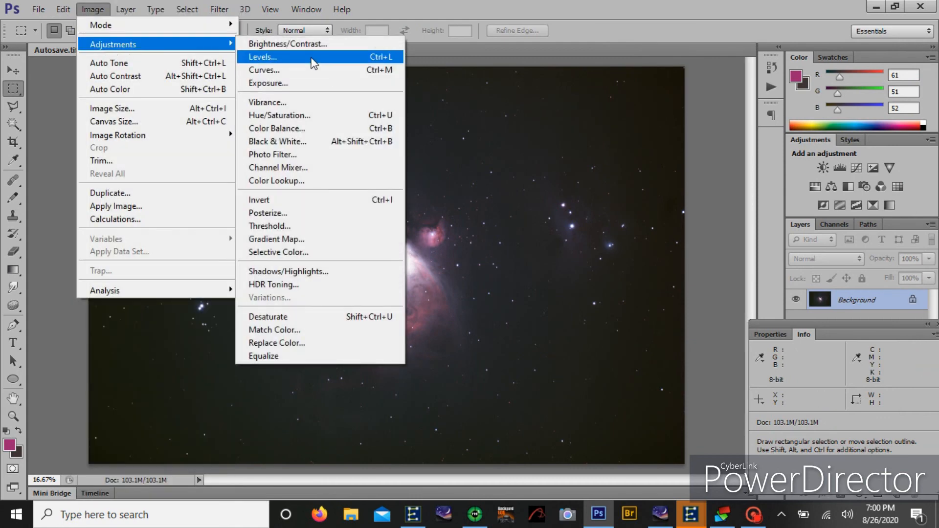
left_click(313, 57)
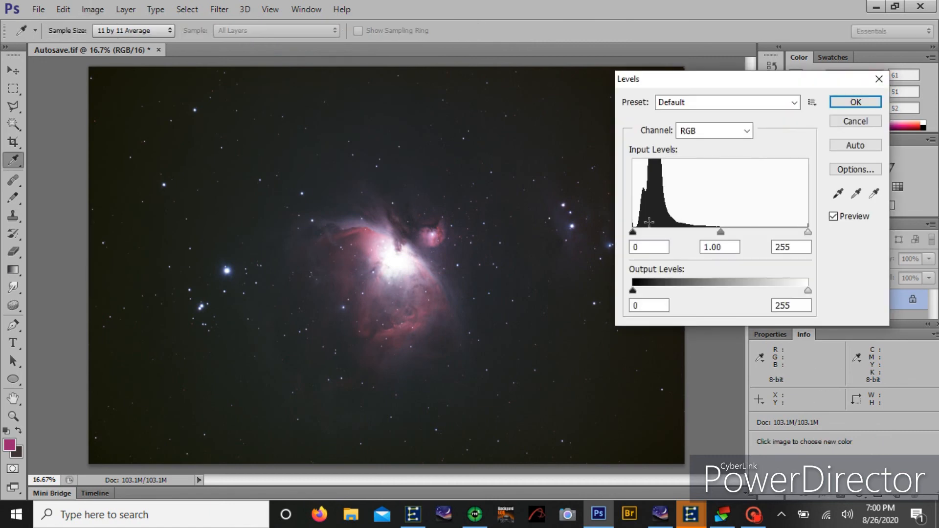
left_click(861, 122)
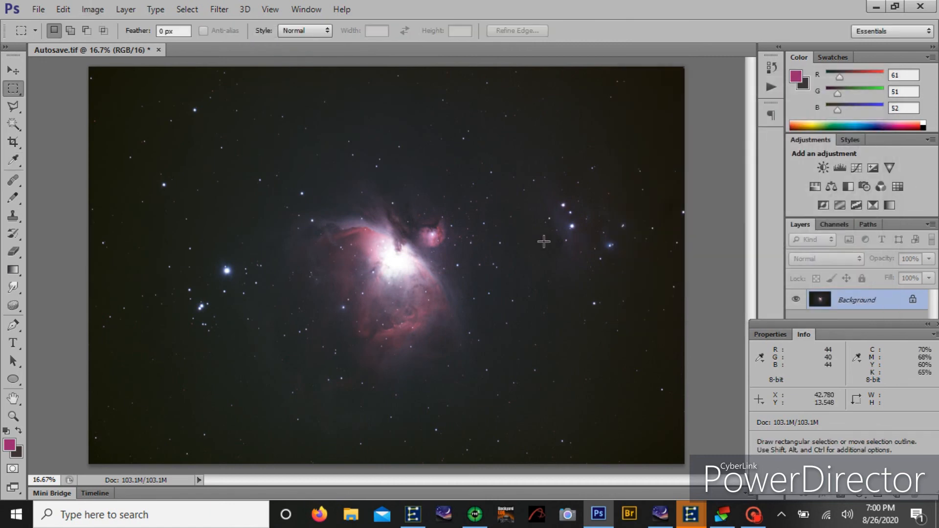
Try another RGB Curves adjustment raising input 52 to output 94, and cancel it
left_click(86, 16)
mouse_move(118, 43)
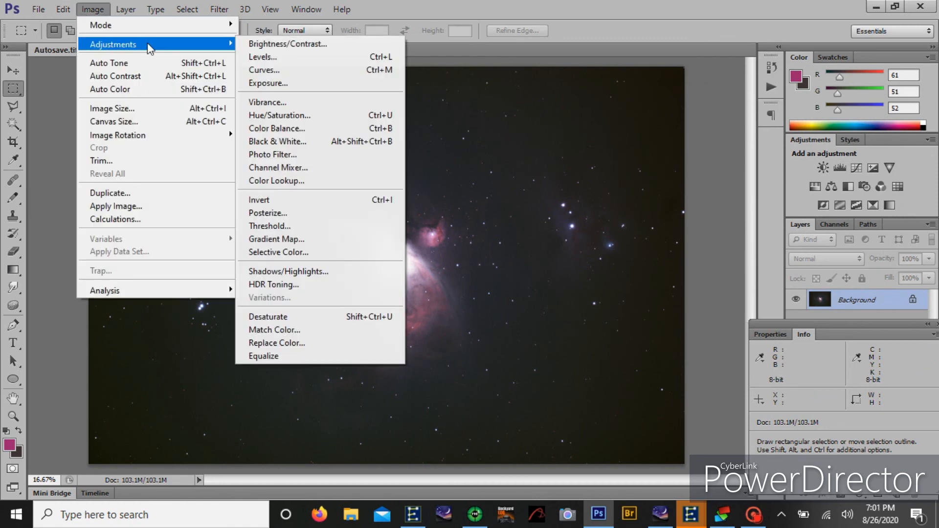
left_click(264, 71)
left_click_drag(703, 226, 696, 218)
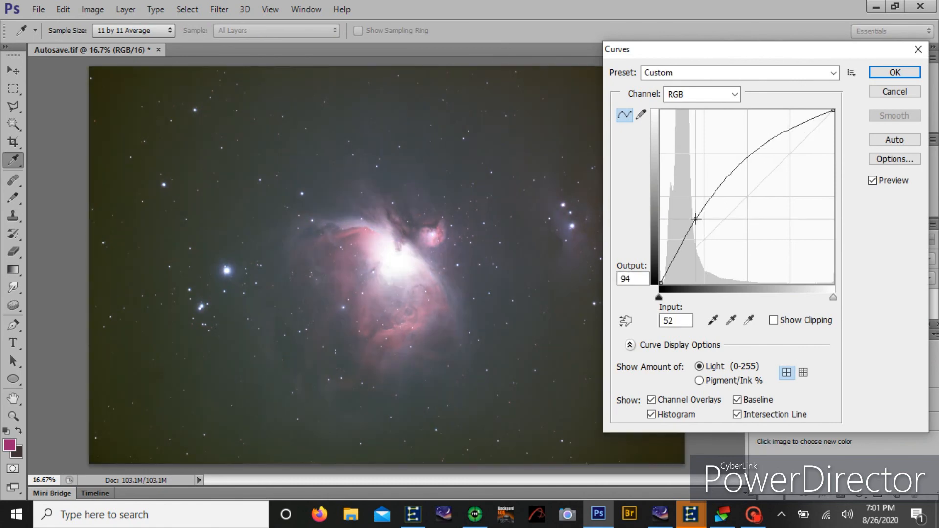
left_click(894, 91)
key("m")
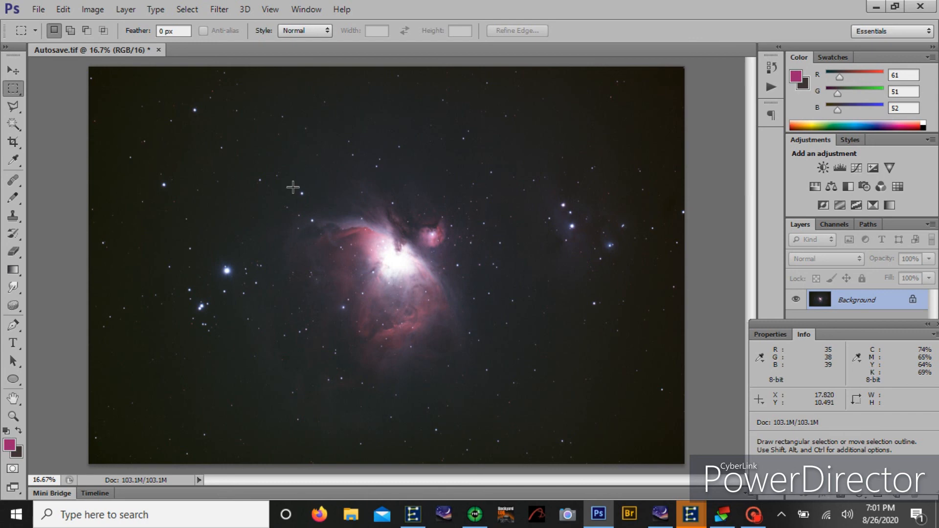
Close Autosave.tif without saving the changes and minimize Photoshop to the desktop
left_click(158, 50)
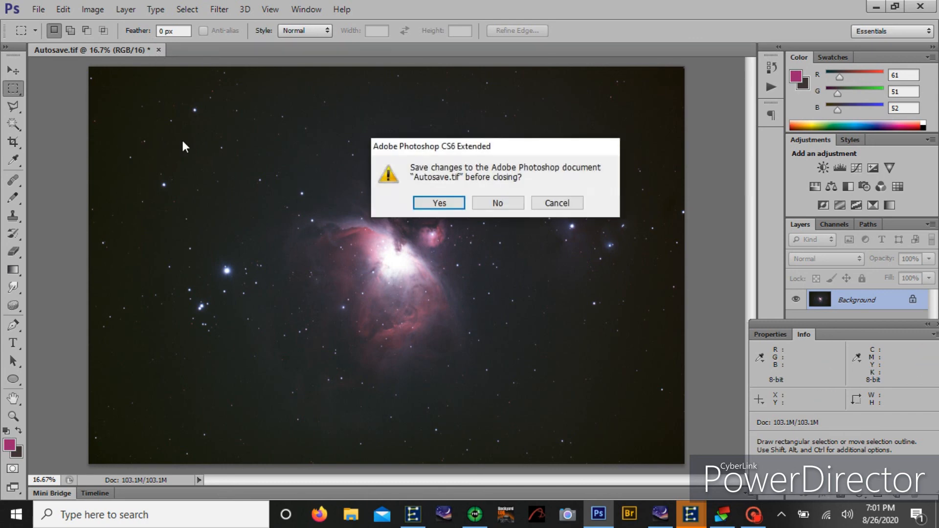
left_click(498, 203)
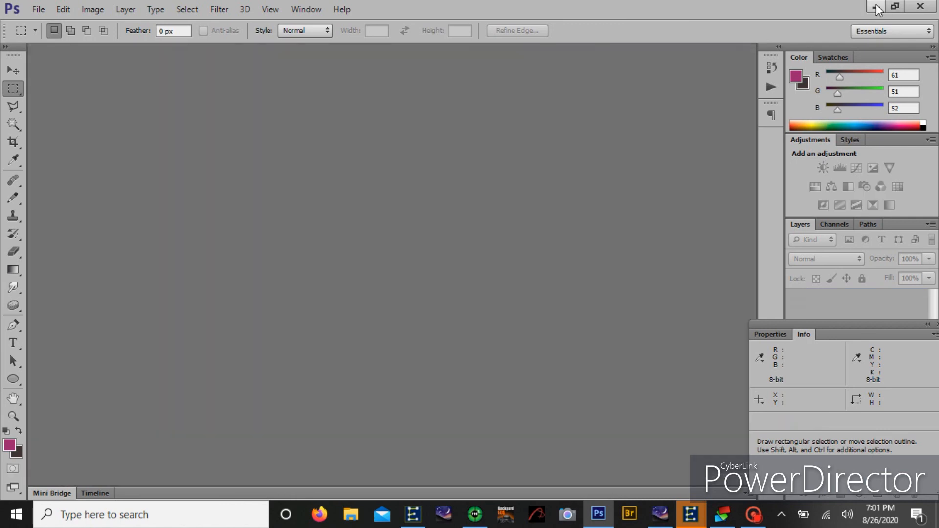
left_click(877, 7)
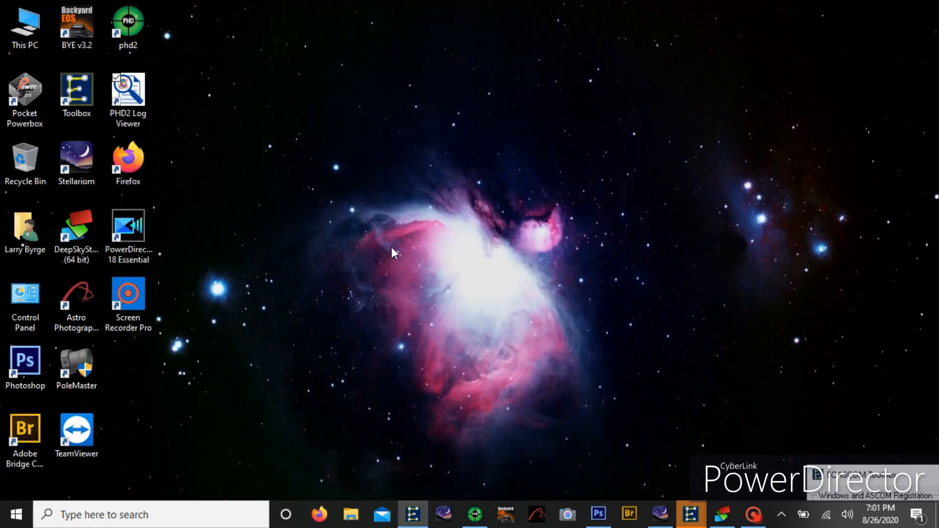